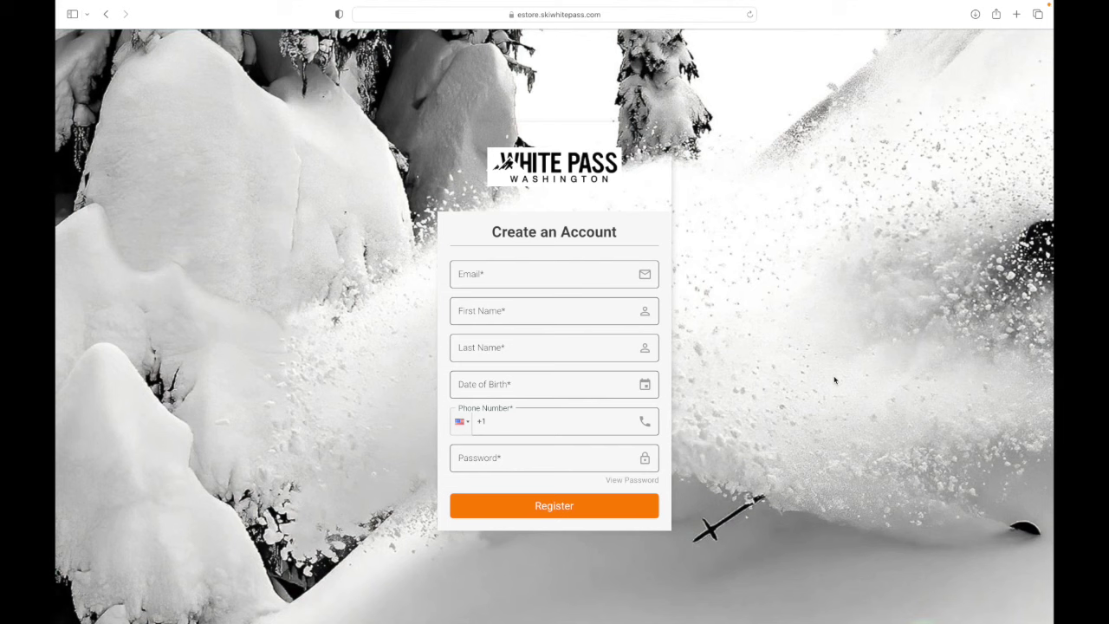
Step: Enter the new account's e-mail address, first and last name, and date of birth
{"action": "left_click", "coordinate": [554, 274]}
{"action": "key", "text": "Tab"}
{"action": "key", "text": "Tab"}
Step: Add the account phone number and submit the registration
{"action": "key", "text": "Tab"}
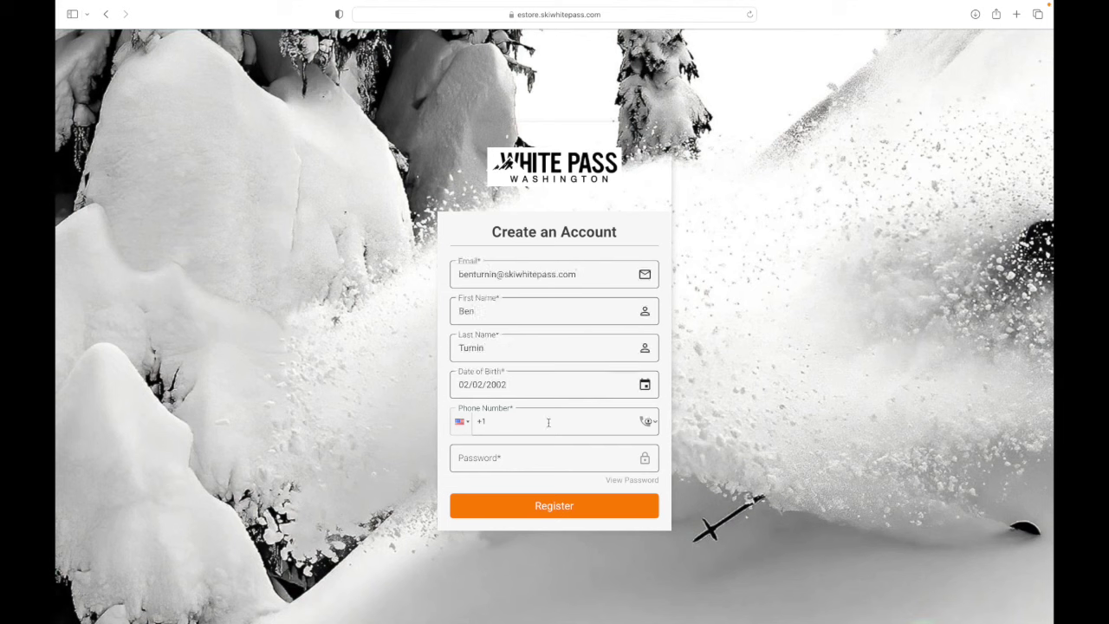
{"action": "left_click", "coordinate": [548, 422]}
{"action": "key", "text": "Tab"}
{"action": "left_click", "coordinate": [598, 511]}
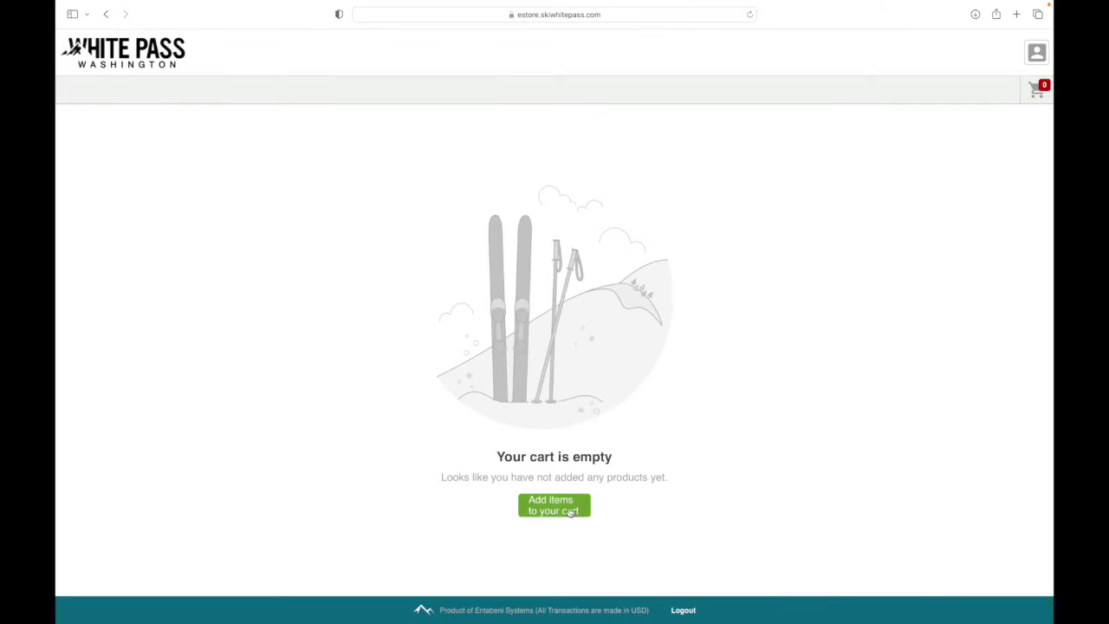
Step: Add 2 Unrestricted Season Pass - Adult (17-72) passes to the cart at $719 each
{"action": "left_click", "coordinate": [568, 507]}
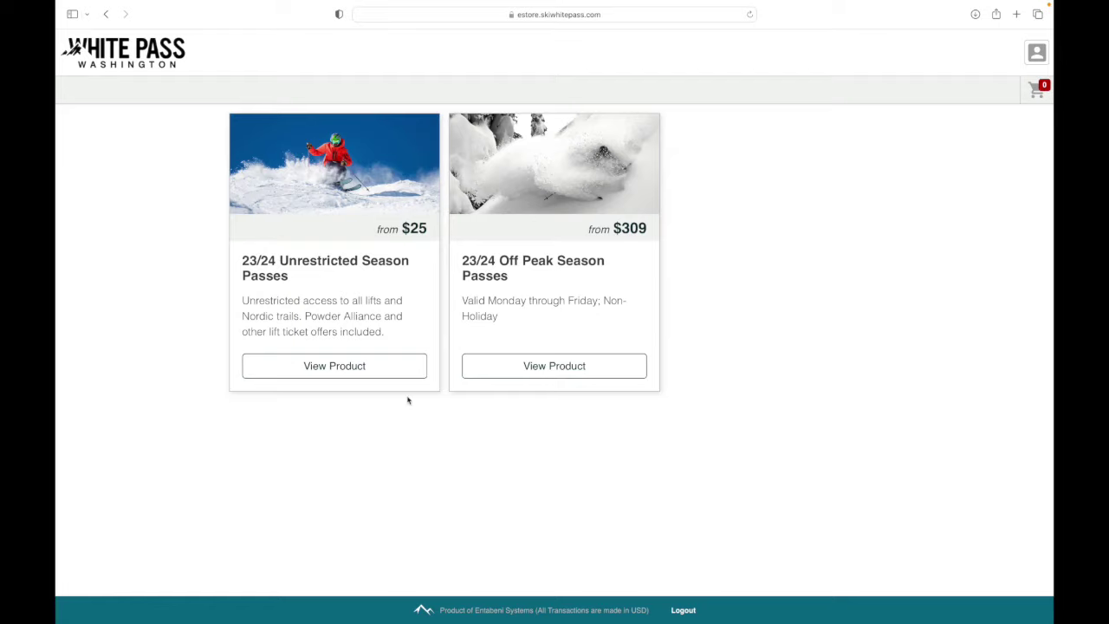
{"action": "left_click", "coordinate": [384, 374]}
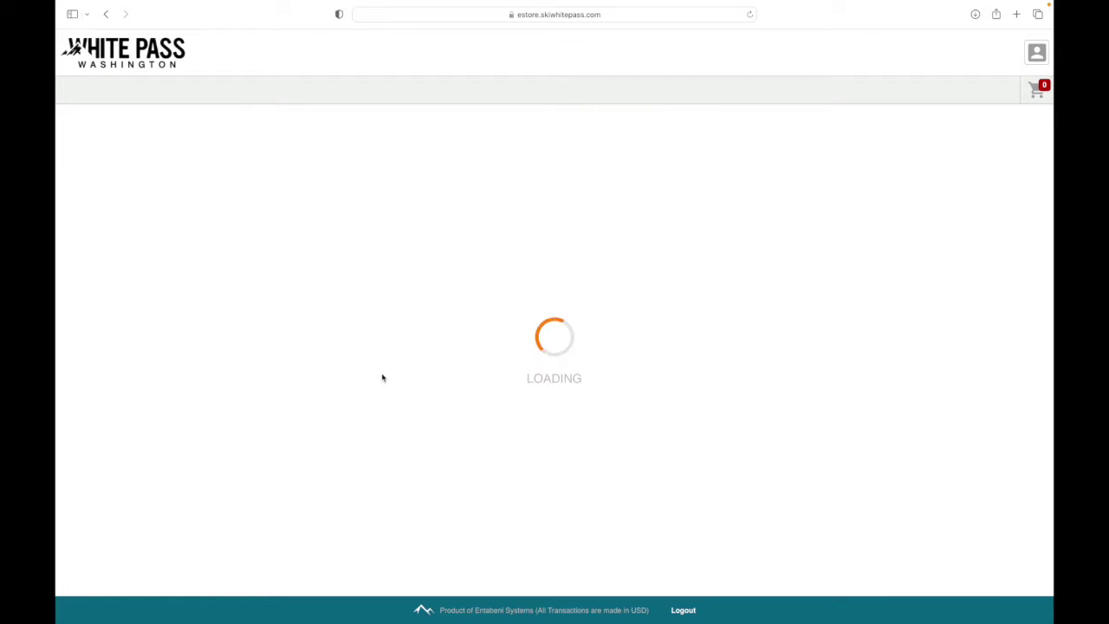
{"action": "left_click", "coordinate": [543, 462]}
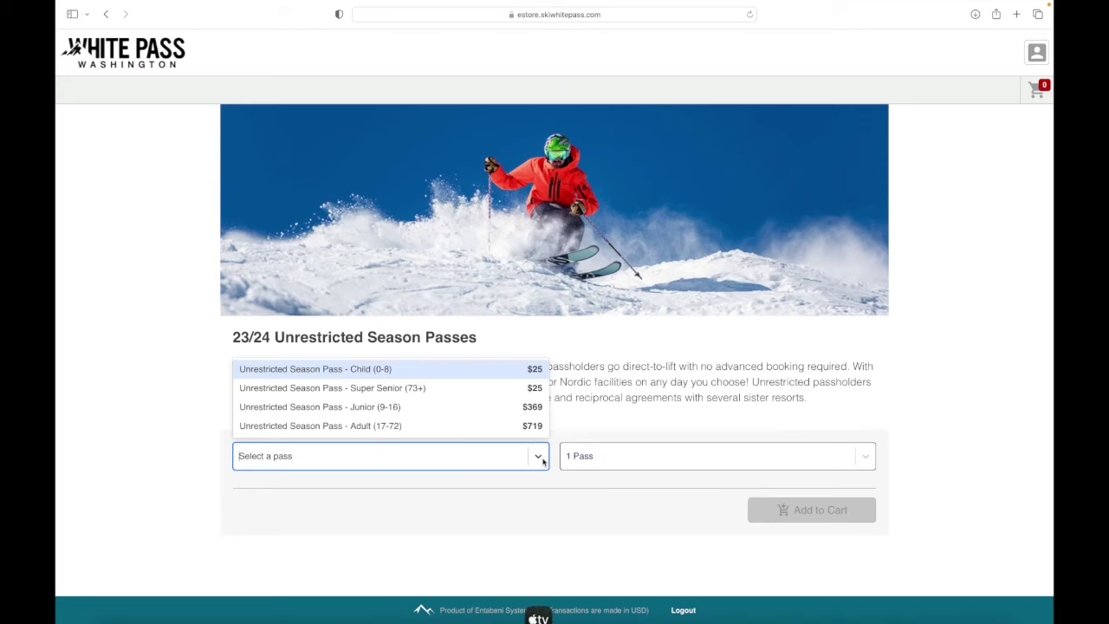
{"action": "left_click", "coordinate": [487, 425]}
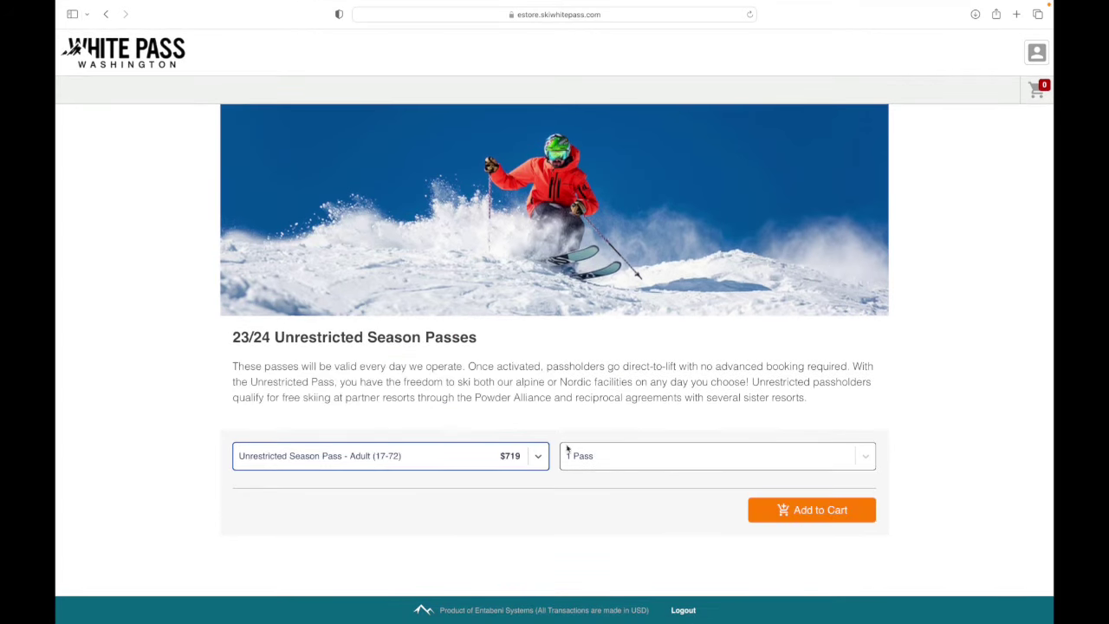
{"action": "left_click", "coordinate": [597, 463]}
{"action": "left_click", "coordinate": [598, 323]}
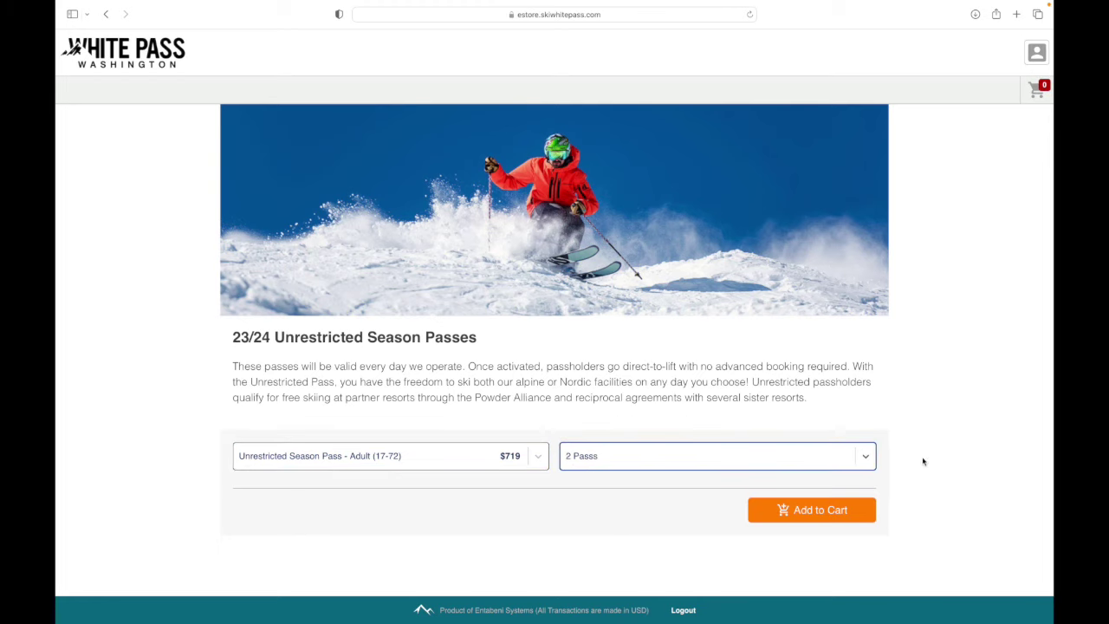
{"action": "left_click", "coordinate": [841, 515]}
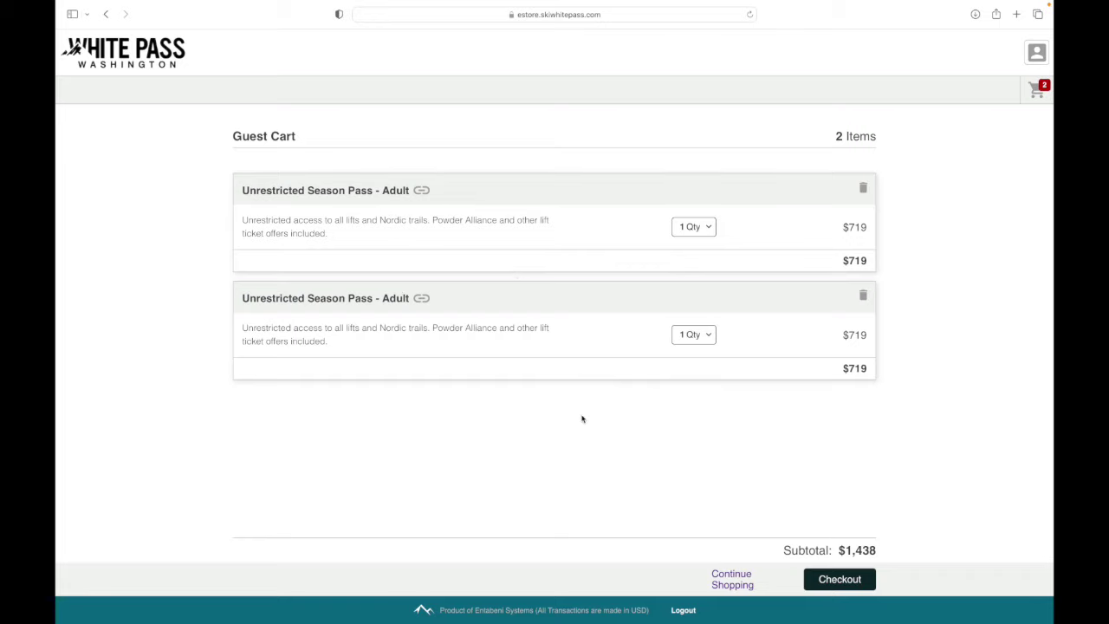
Step: Proceed to checkout and save the autofilled Naches, Washington 98937 shipping address
{"action": "left_click", "coordinate": [845, 575]}
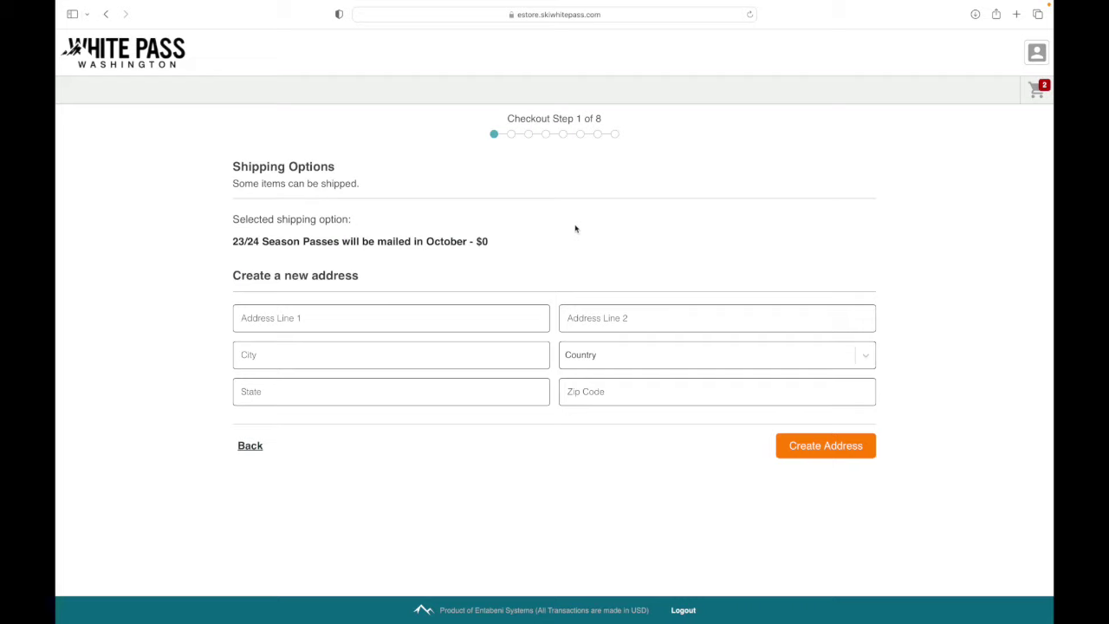
{"action": "left_click", "coordinate": [390, 318]}
{"action": "left_click", "coordinate": [373, 365]}
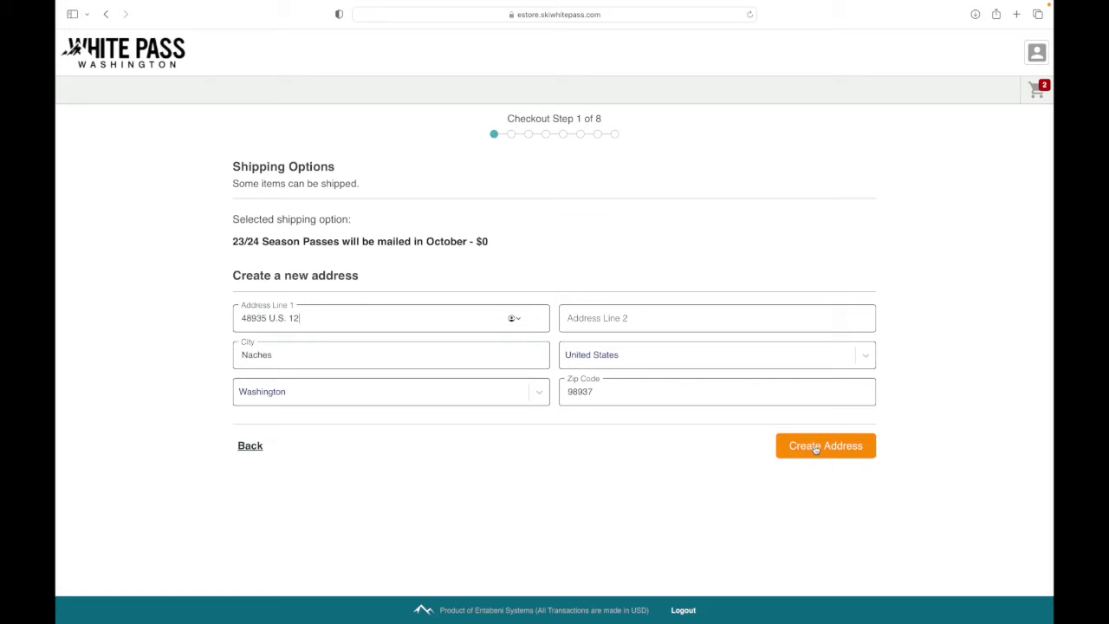
{"action": "left_click", "coordinate": [815, 449]}
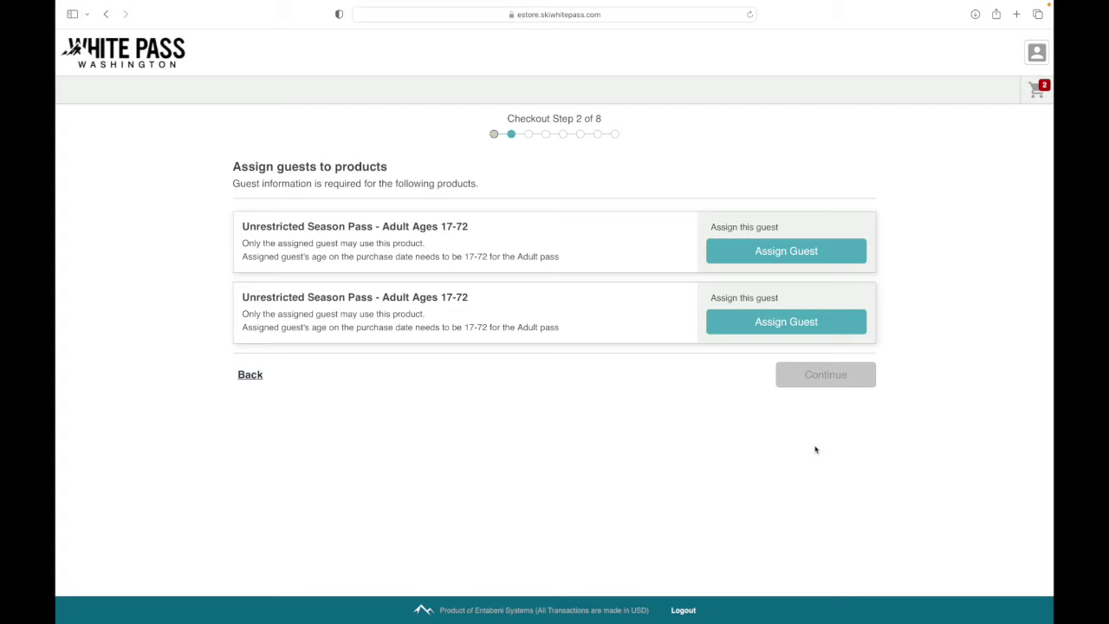
Step: Assign the linked account holder as guest on the first adult pass
{"action": "left_click", "coordinate": [838, 260]}
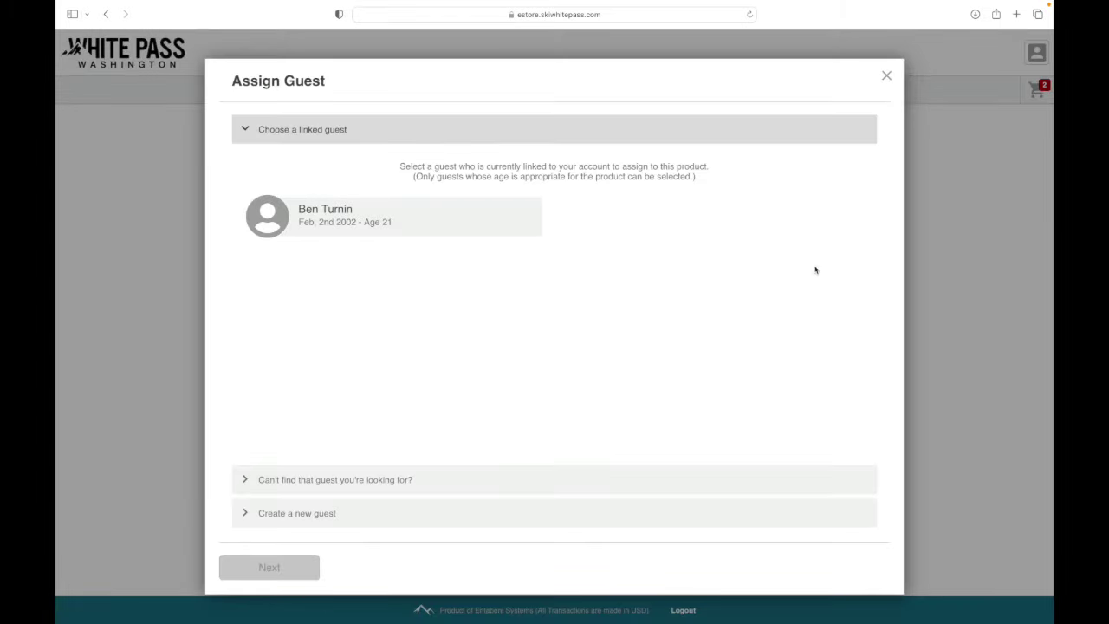
{"action": "left_click", "coordinate": [366, 226]}
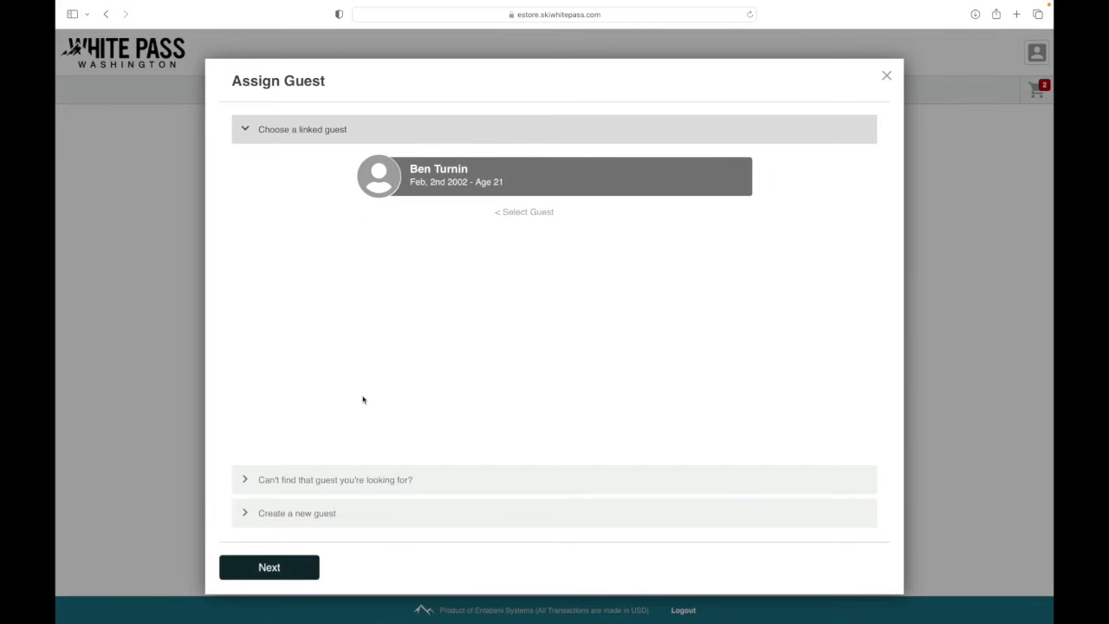
{"action": "left_click", "coordinate": [269, 567]}
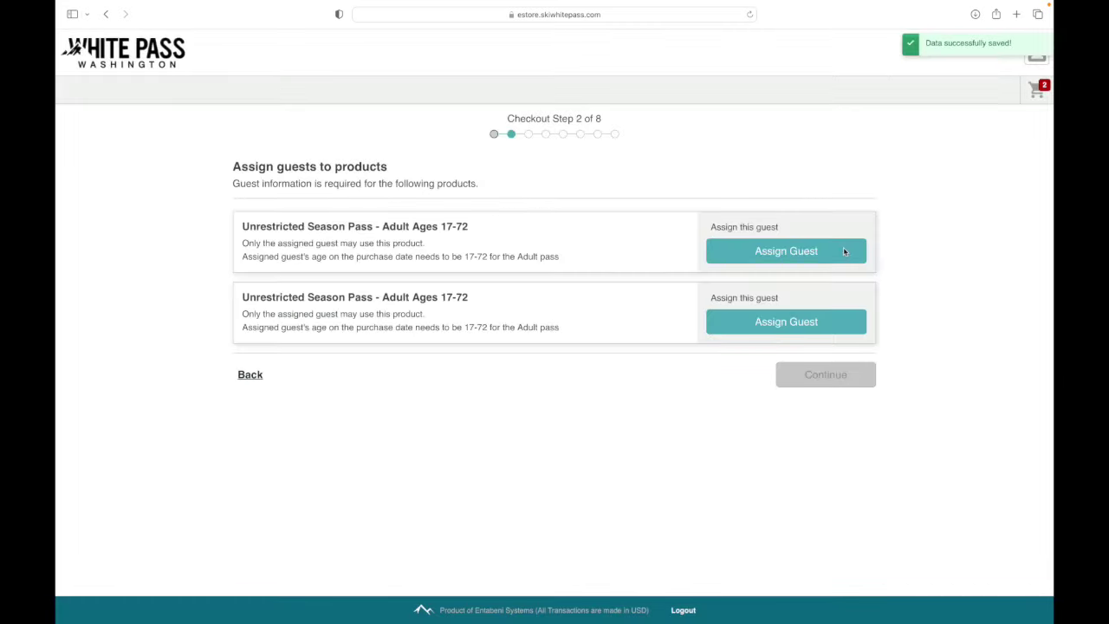
Step: Create a new guest with their first name for the second pass and continue to Agreements
{"action": "left_click", "coordinate": [841, 320]}
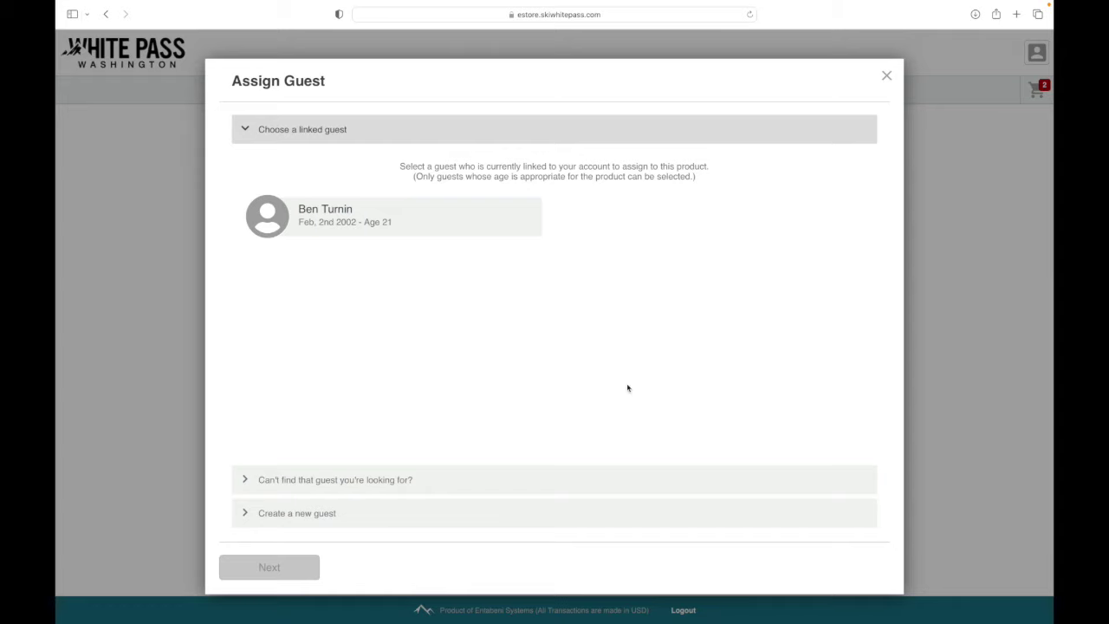
{"action": "left_click", "coordinate": [383, 513]}
{"action": "left_click", "coordinate": [363, 289]}
{"action": "type", "text": "Lee"}
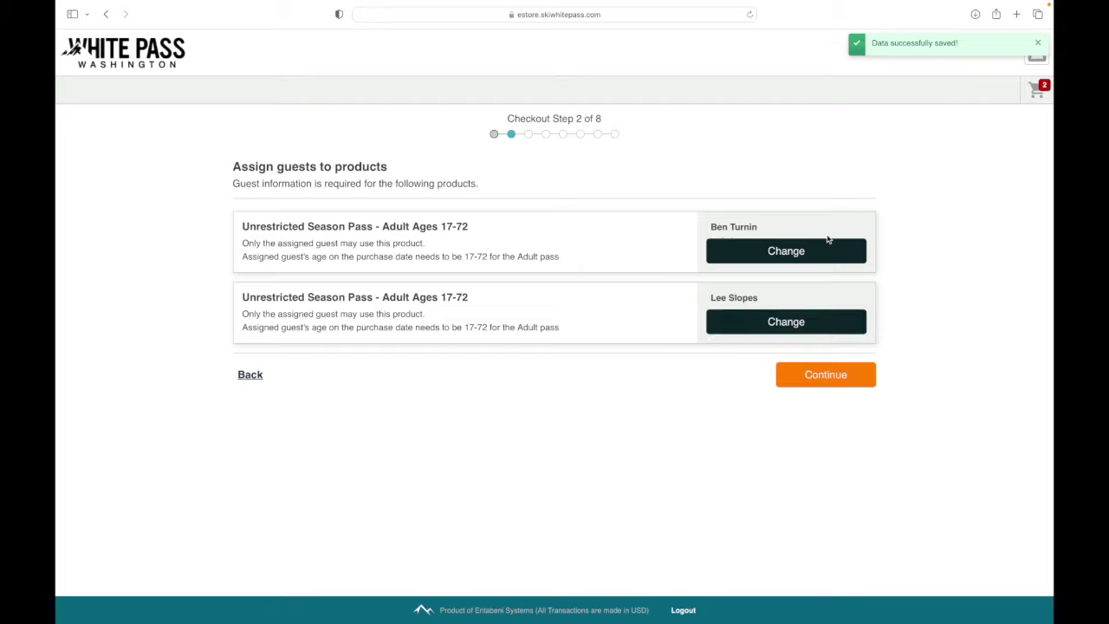
{"action": "left_click", "coordinate": [837, 379]}
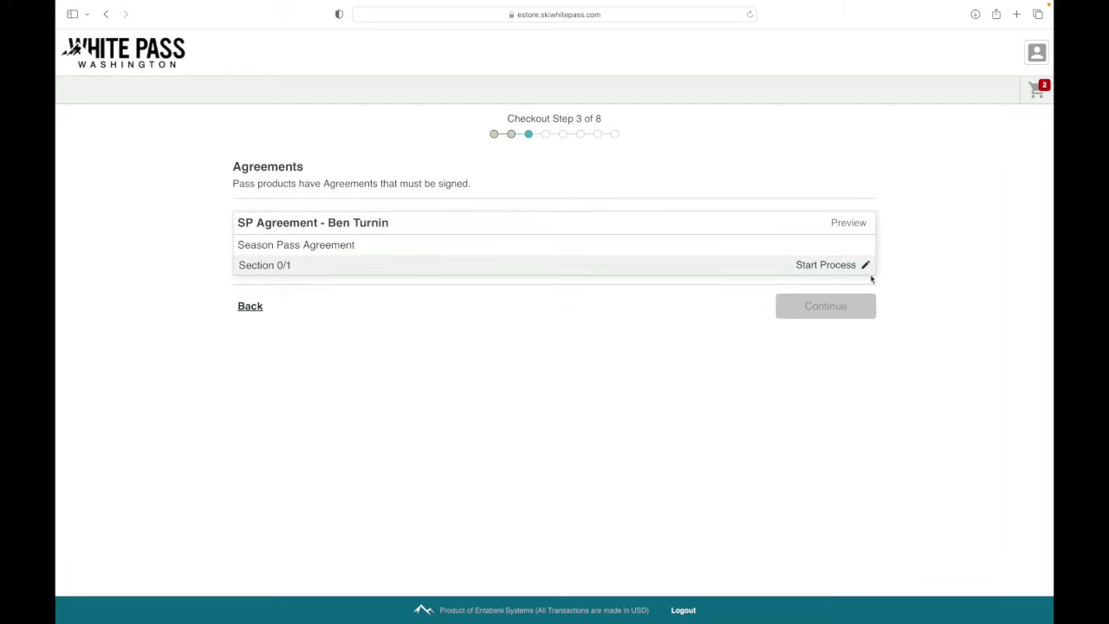
Step: Agree to, confirm and submit the season pass waiver, then continue to Billing Information
{"action": "left_click", "coordinate": [826, 265]}
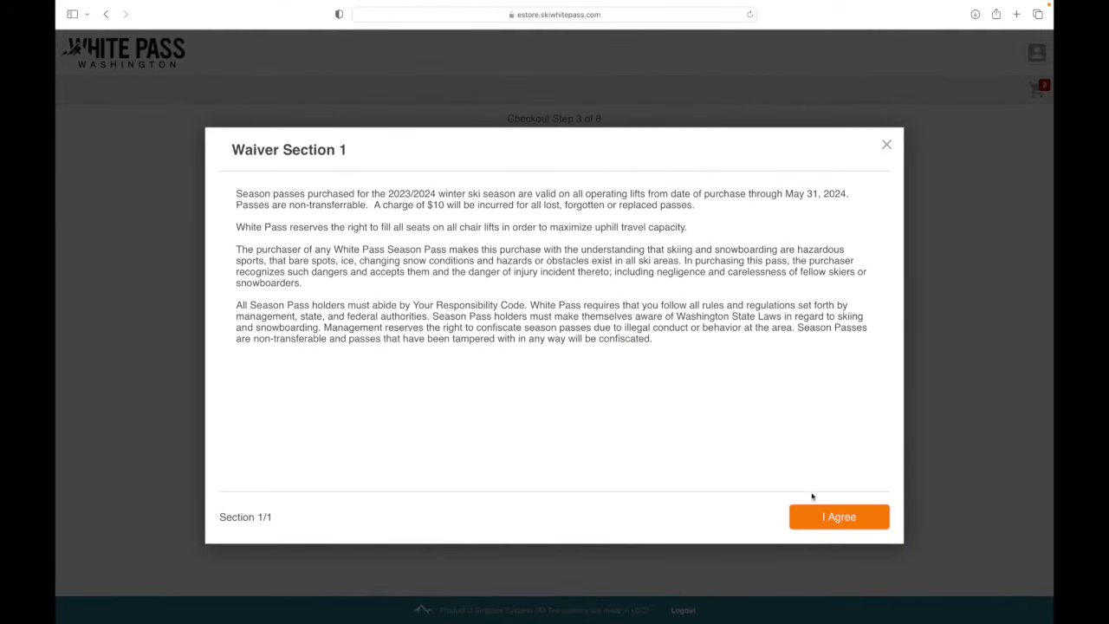
{"action": "left_click", "coordinate": [827, 517]}
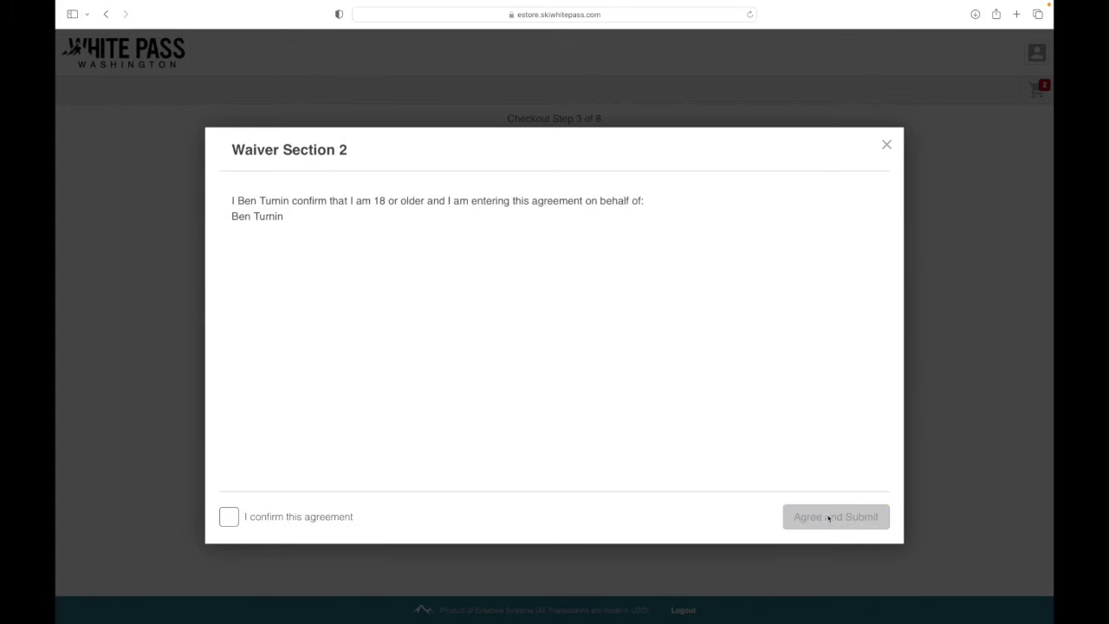
{"action": "left_click", "coordinate": [231, 517]}
{"action": "left_click", "coordinate": [840, 516]}
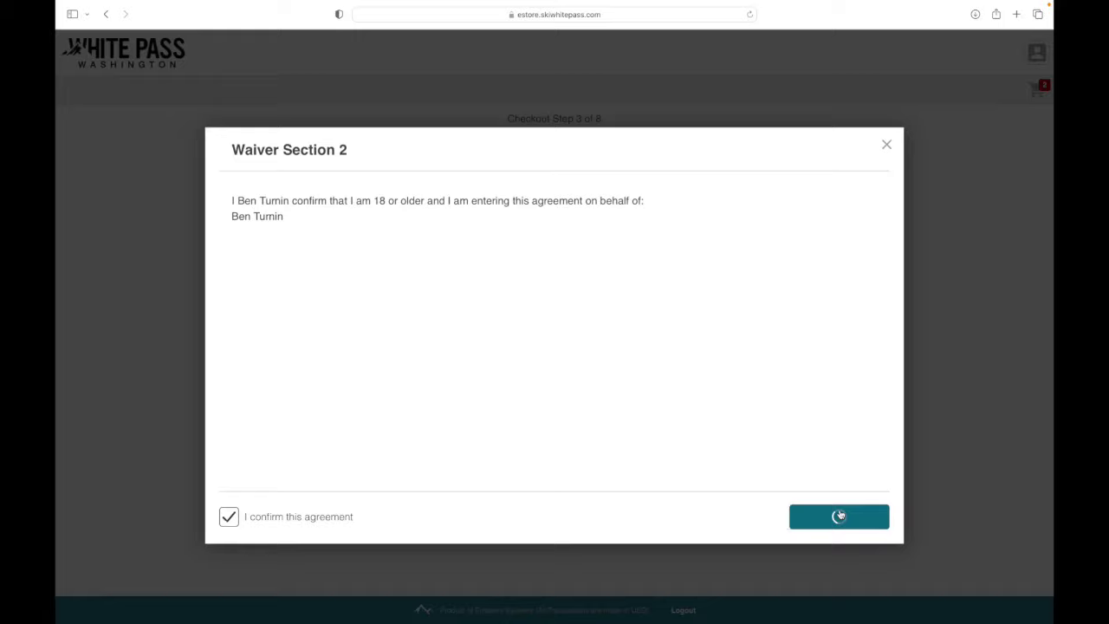
{"action": "left_click", "coordinate": [842, 308]}
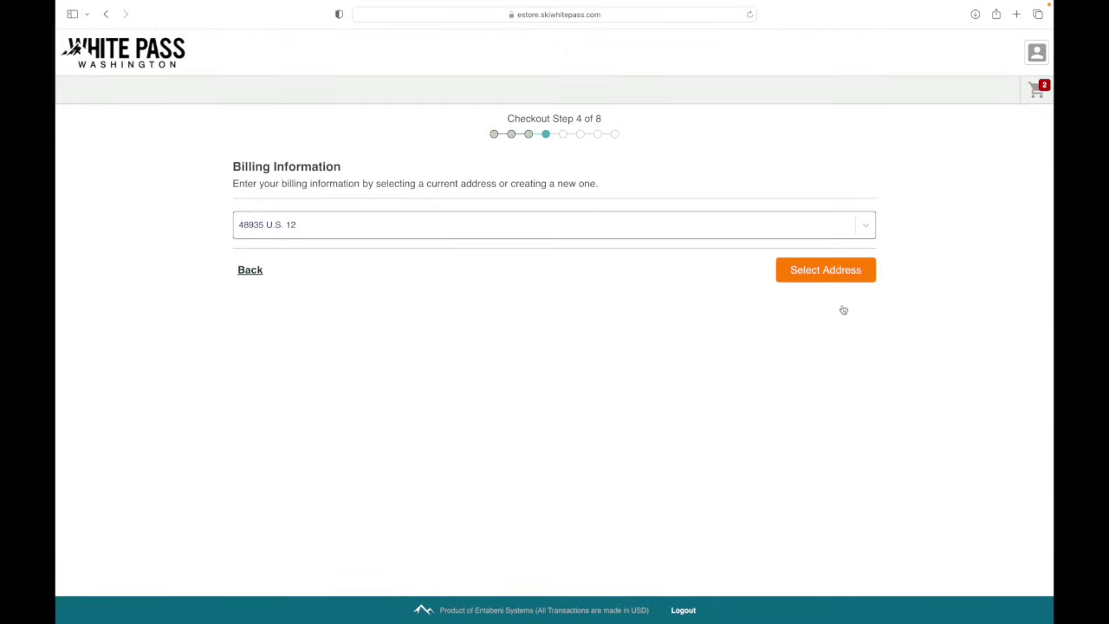
Step: Use the existing saved address as the billing address
{"action": "left_click", "coordinate": [869, 228]}
{"action": "left_click", "coordinate": [814, 259]}
{"action": "left_click", "coordinate": [815, 268]}
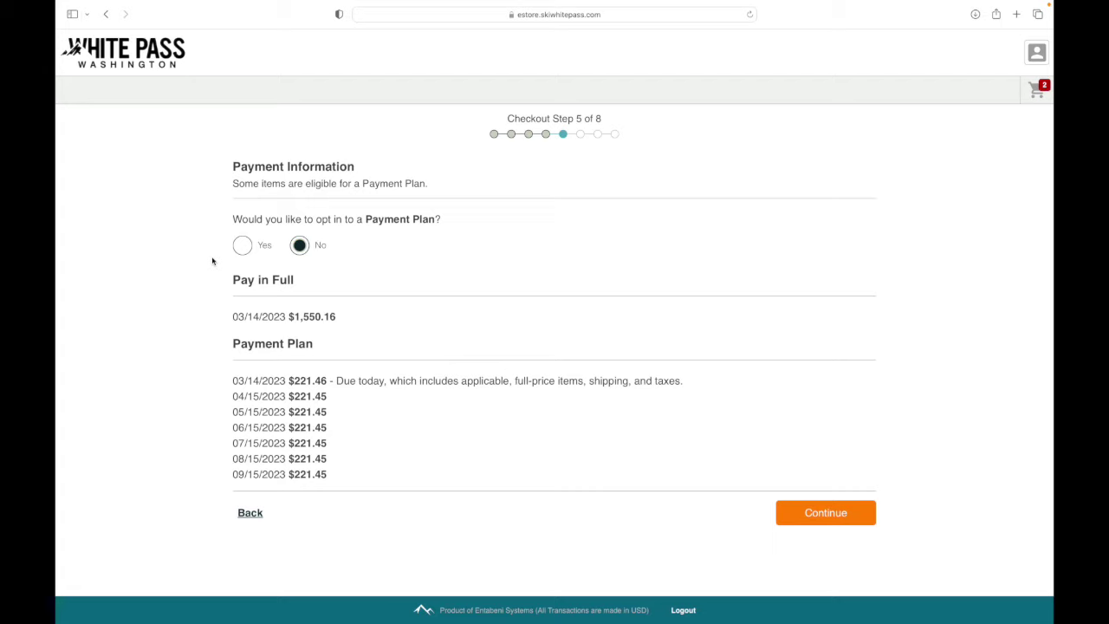
Step: Decline the payment plan to pay $1,550.16 in full and continue
{"action": "left_click", "coordinate": [243, 247]}
{"action": "left_click", "coordinate": [301, 248]}
{"action": "left_click", "coordinate": [818, 518]}
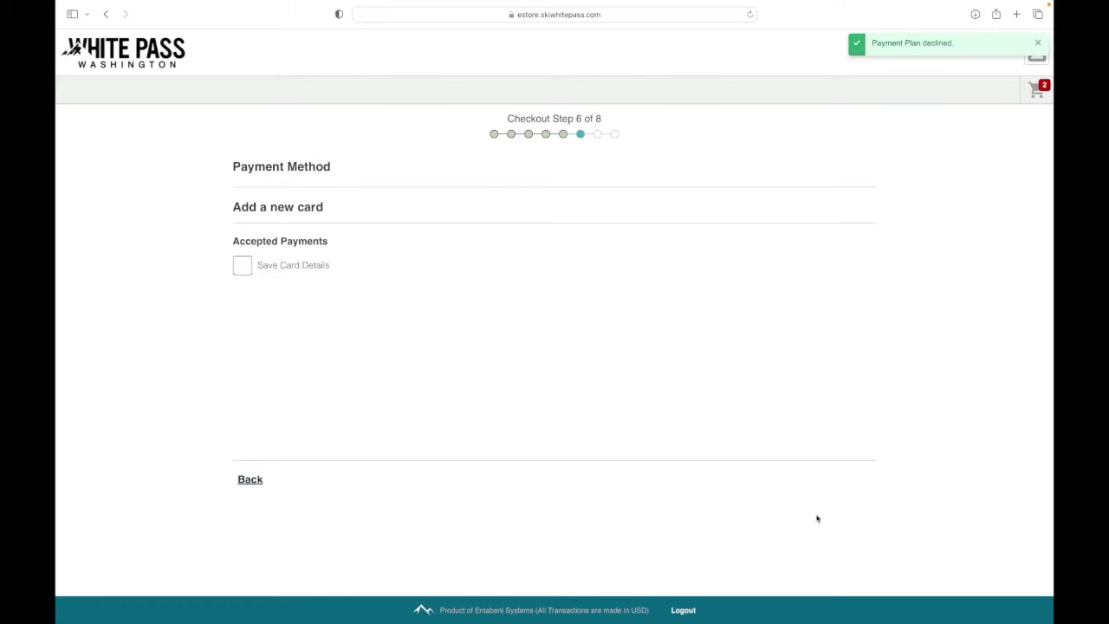
Step: Save the card details, acknowledge the non-refundable, non-transferable terms, and pay $1,550.16
{"action": "left_click", "coordinate": [242, 268]}
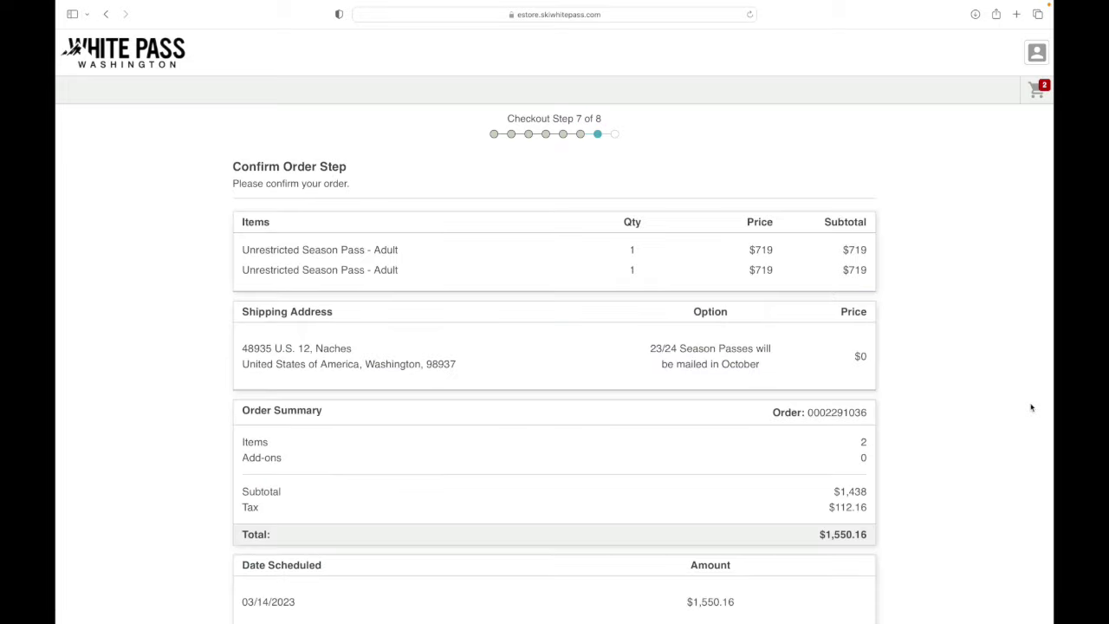
{"action": "scroll", "coordinate": [1031, 408], "scroll_direction": "down", "scroll_amount": 3}
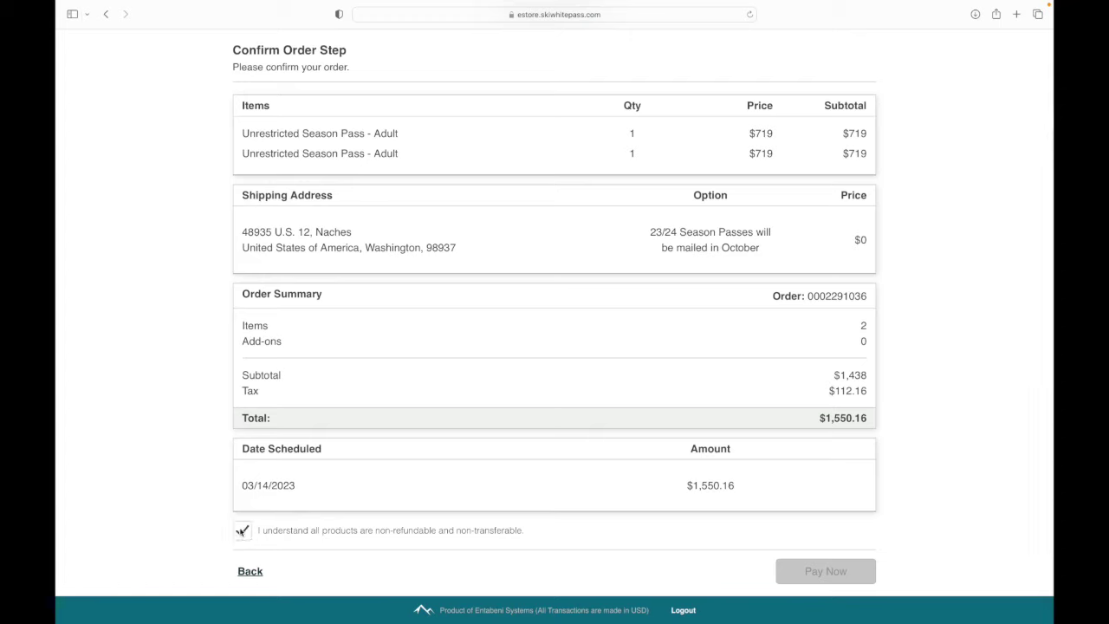
{"action": "left_click", "coordinate": [242, 530]}
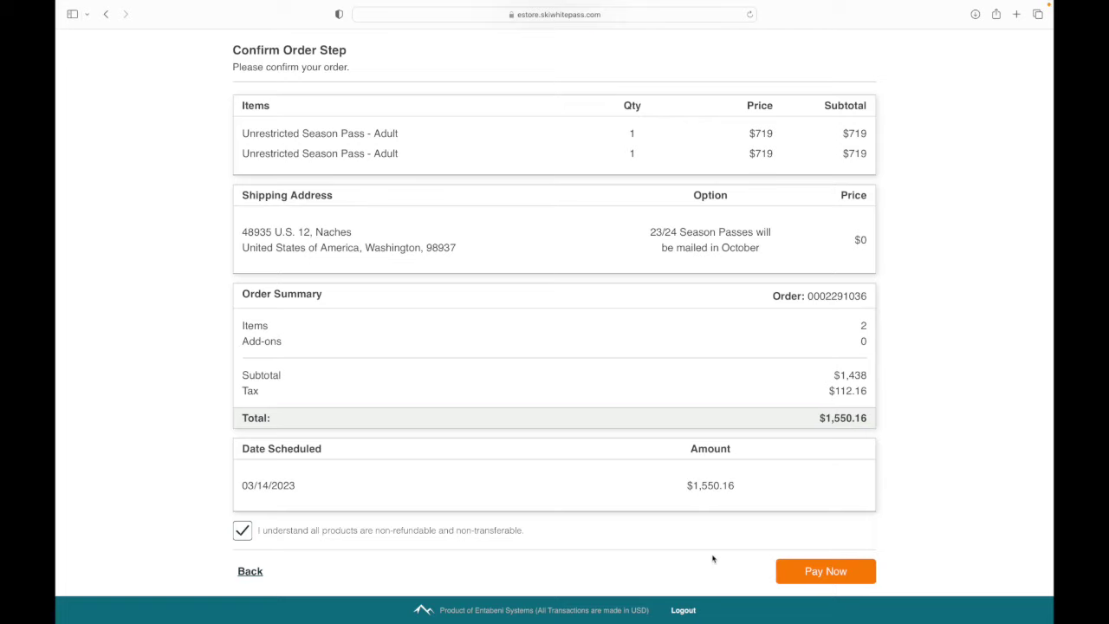
{"action": "left_click", "coordinate": [827, 575]}
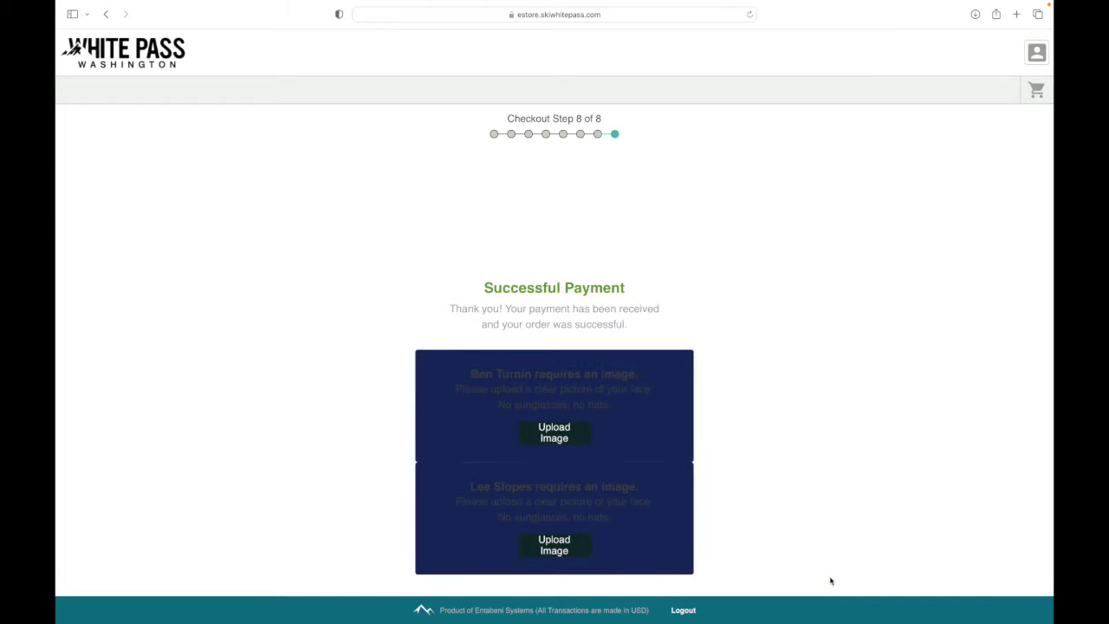
Step: Upload a cropped face photo for the first pass holder
{"action": "left_click", "coordinate": [555, 435]}
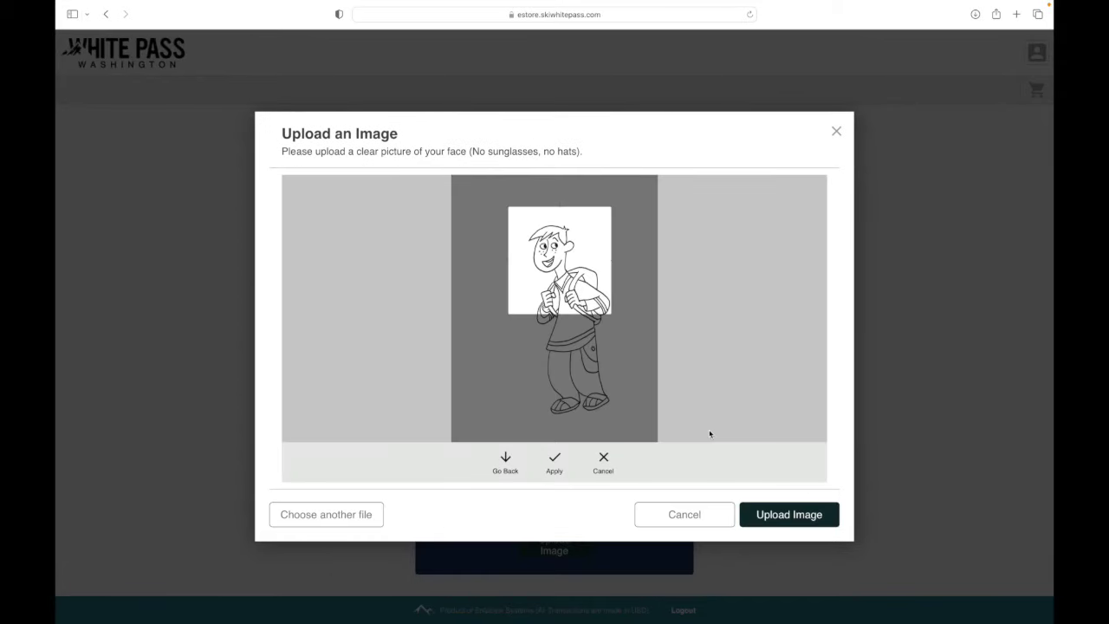
{"action": "left_click", "coordinate": [788, 515]}
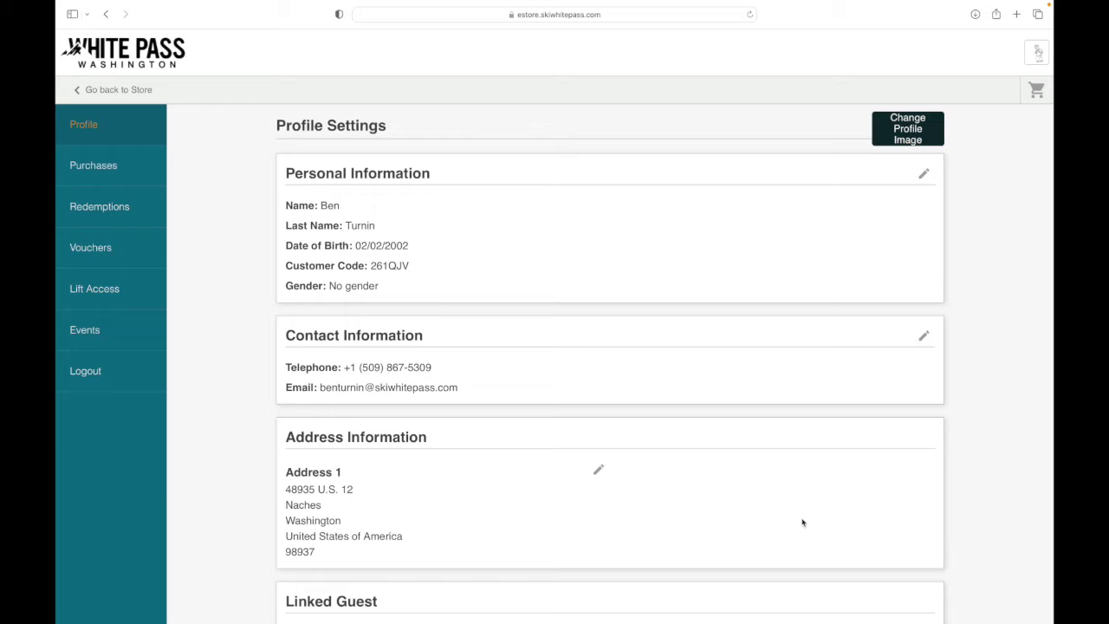
Step: Check the Purchases, Redemptions, Vouchers, Lift Access and Events pages, then log out
{"action": "left_click", "coordinate": [94, 165]}
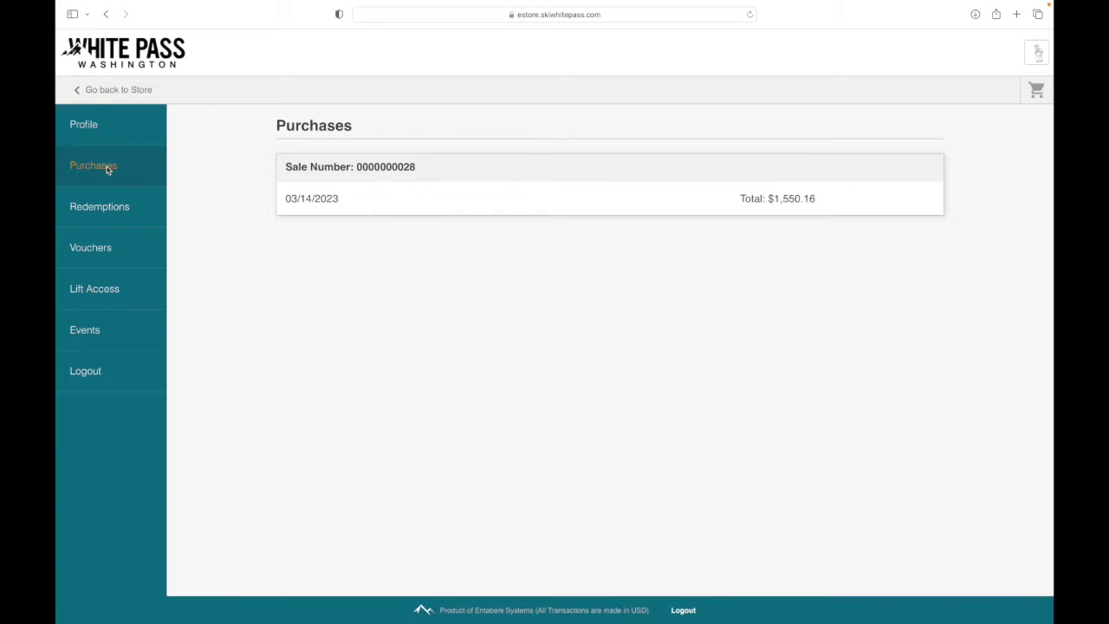
{"action": "left_click", "coordinate": [110, 208]}
{"action": "left_click", "coordinate": [109, 250]}
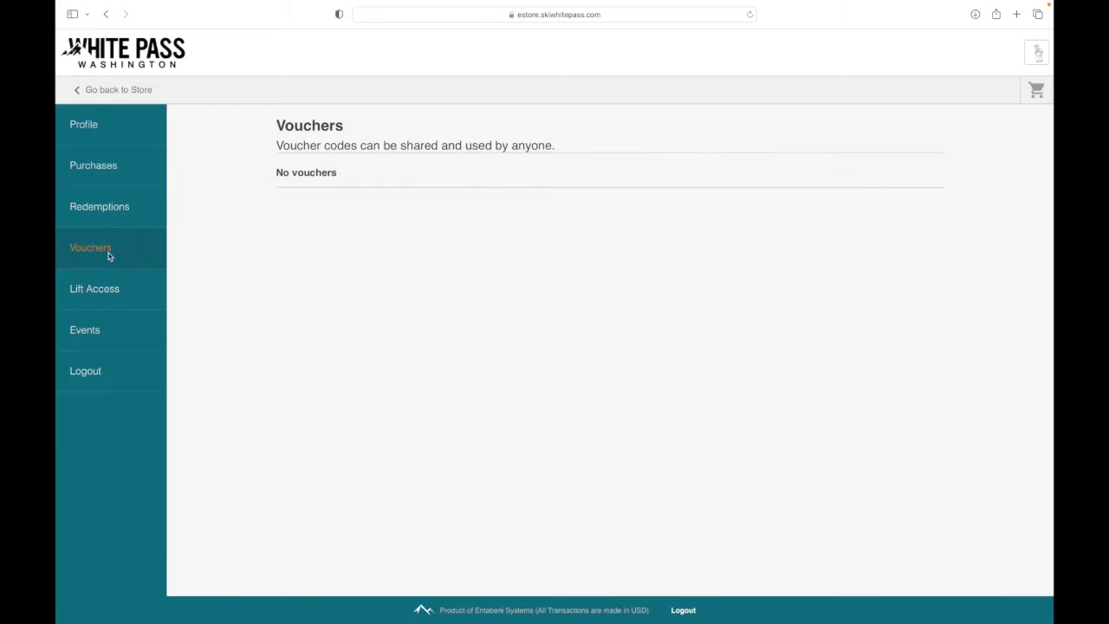
{"action": "left_click", "coordinate": [104, 295]}
{"action": "left_click", "coordinate": [104, 332]}
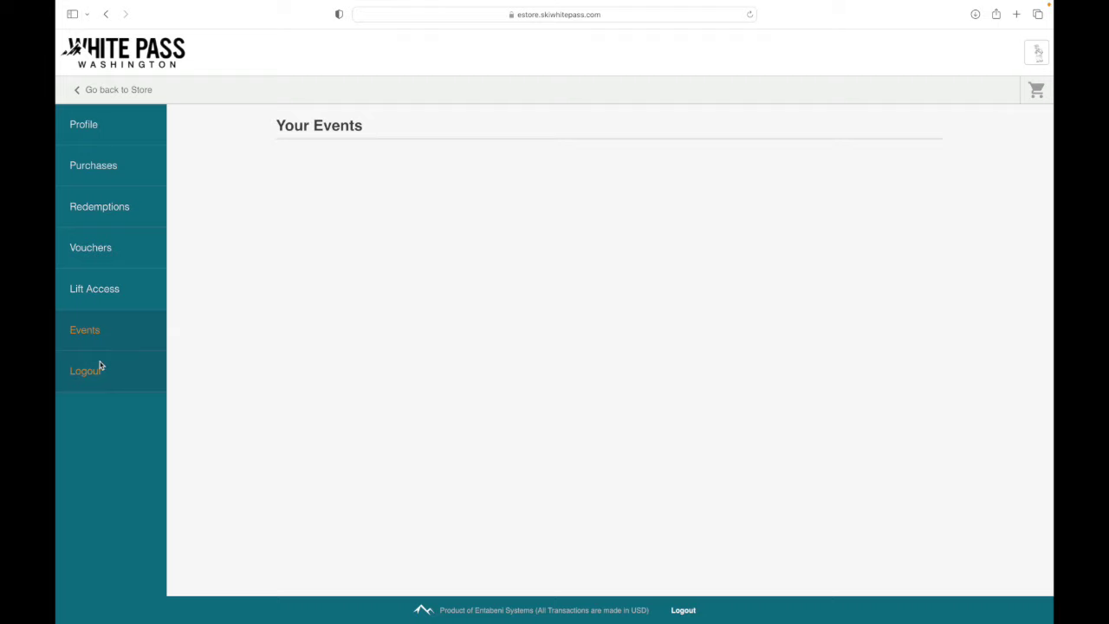
{"action": "left_click", "coordinate": [99, 368]}
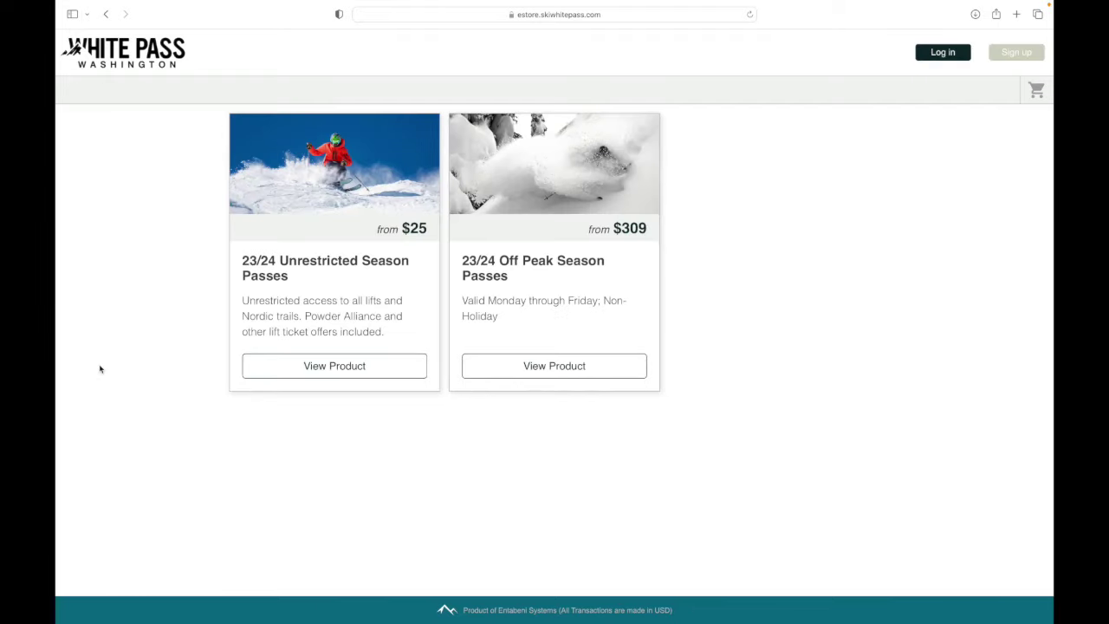